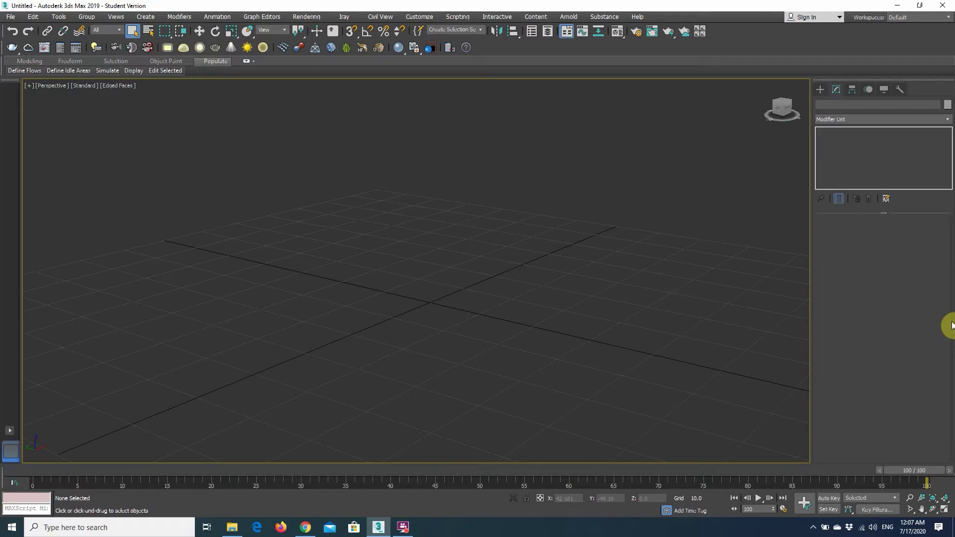
Create a standard primitive box about 47.7 long, 19.7 wide and 29.9 high on the grid.
{"action": "scroll", "coordinate": [427, 231], "scroll_direction": "down", "scroll_amount": 3}
{"action": "left_click", "coordinate": [820, 89]}
{"action": "scroll", "coordinate": [517, 282], "scroll_direction": "up", "scroll_amount": 3}
{"action": "left_click", "coordinate": [861, 149]}
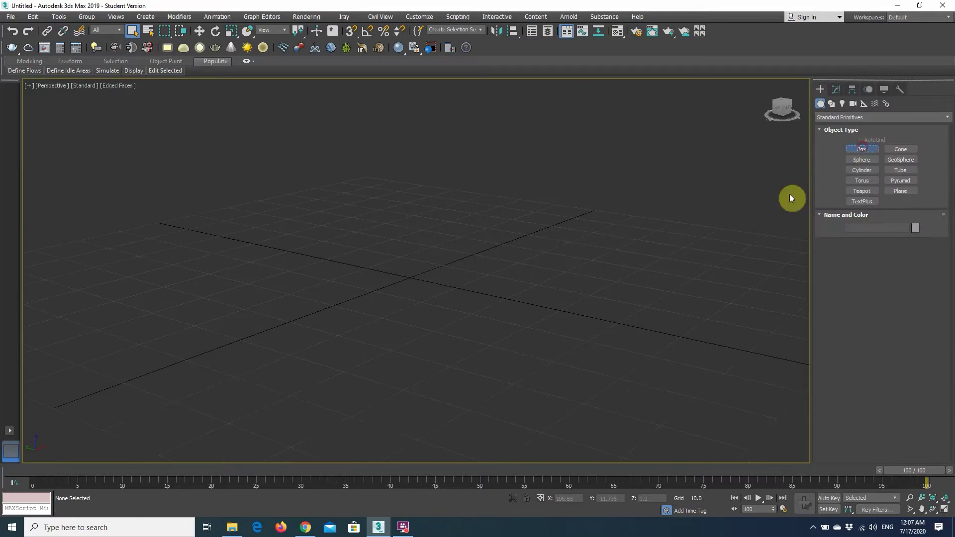
{"action": "left_click_drag", "start_coordinate": [358, 283], "coordinate": [515, 366]}
{"action": "left_click", "coordinate": [463, 200]}
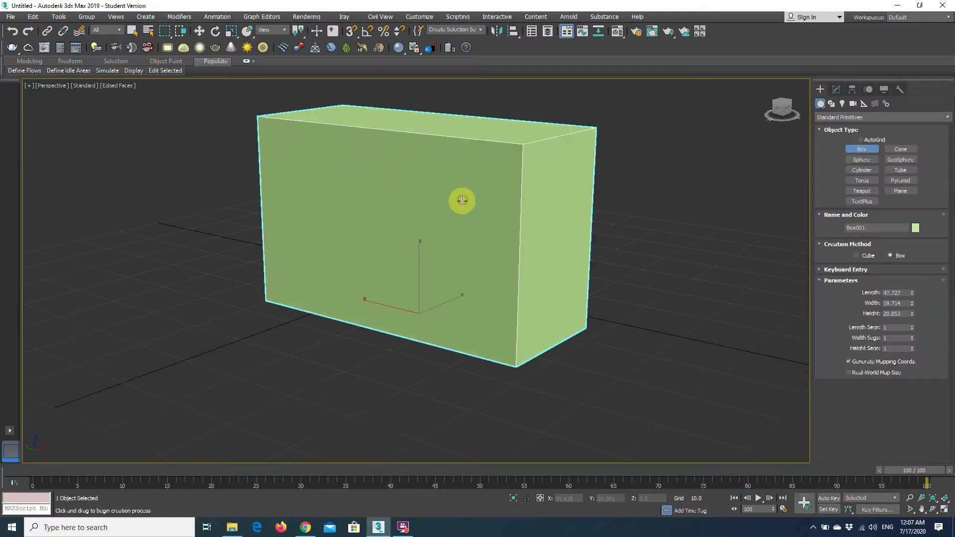
Convert the box to an Editable Poly and enter its Edge sub-object level.
{"action": "middle_click_drag", "start_coordinate": [438, 245], "coordinate": [429, 217], "text": "alt"}
{"action": "right_click", "coordinate": [458, 256]}
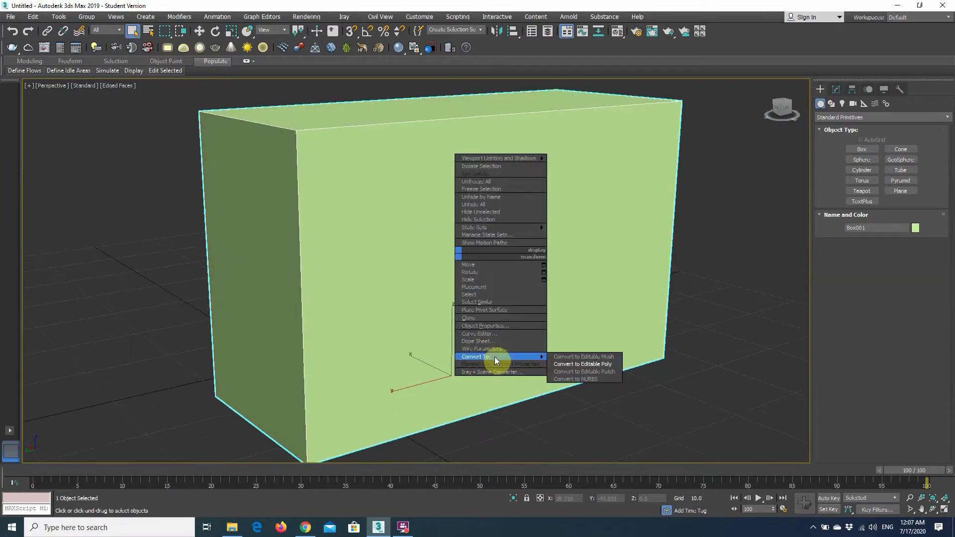
{"action": "mouse_move", "coordinate": [541, 357]}
{"action": "left_click", "coordinate": [571, 363]}
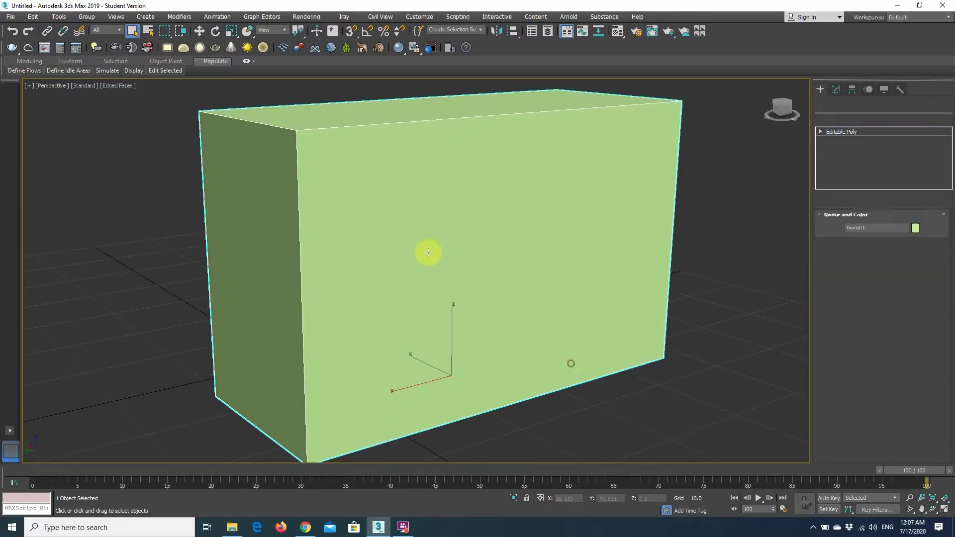
{"action": "left_click", "coordinate": [820, 133]}
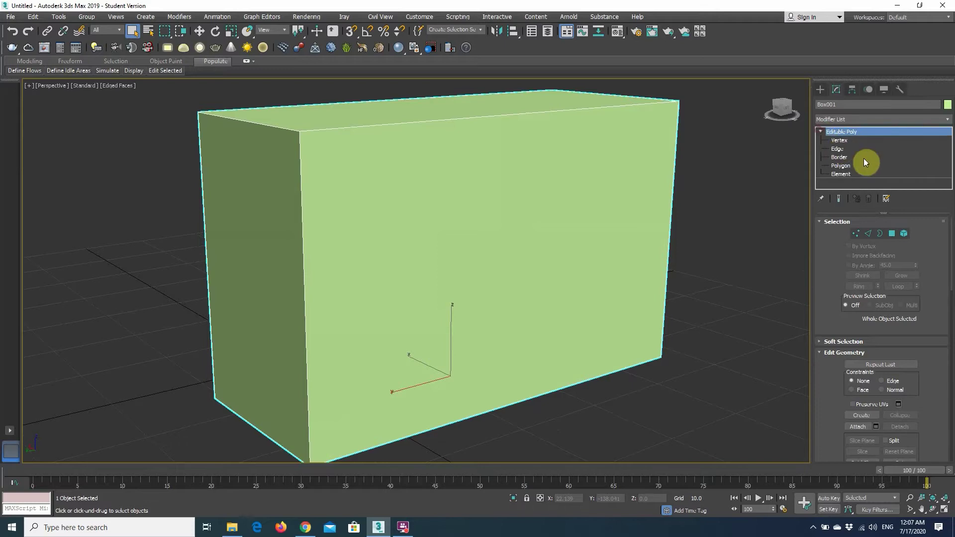
{"action": "left_click", "coordinate": [861, 149]}
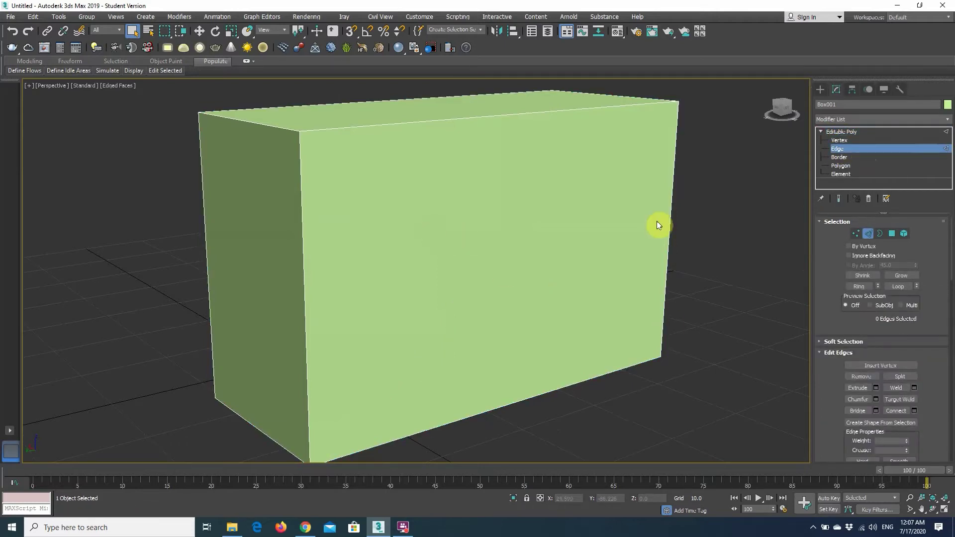
{"action": "left_click", "coordinate": [301, 199]}
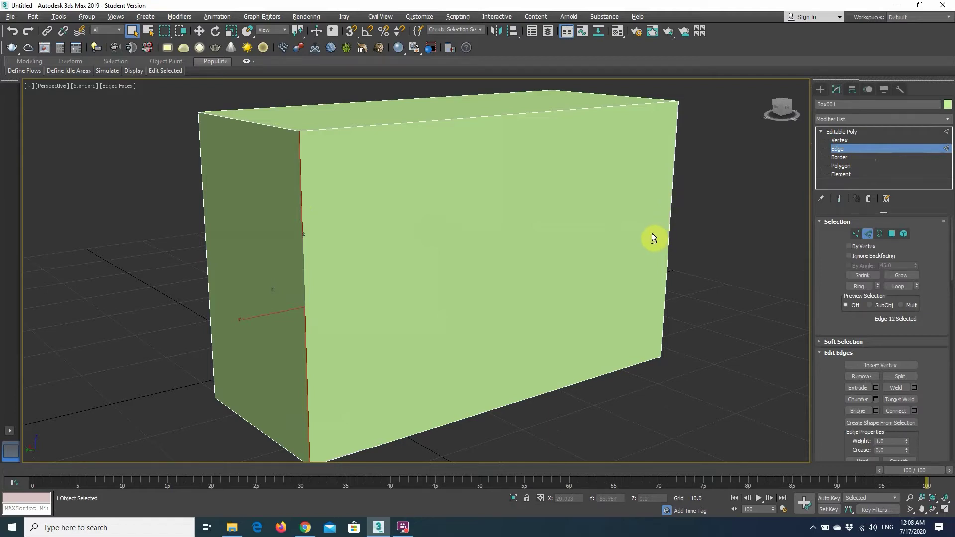
{"action": "middle_click_drag", "start_coordinate": [651, 233], "coordinate": [647, 234], "text": "alt"}
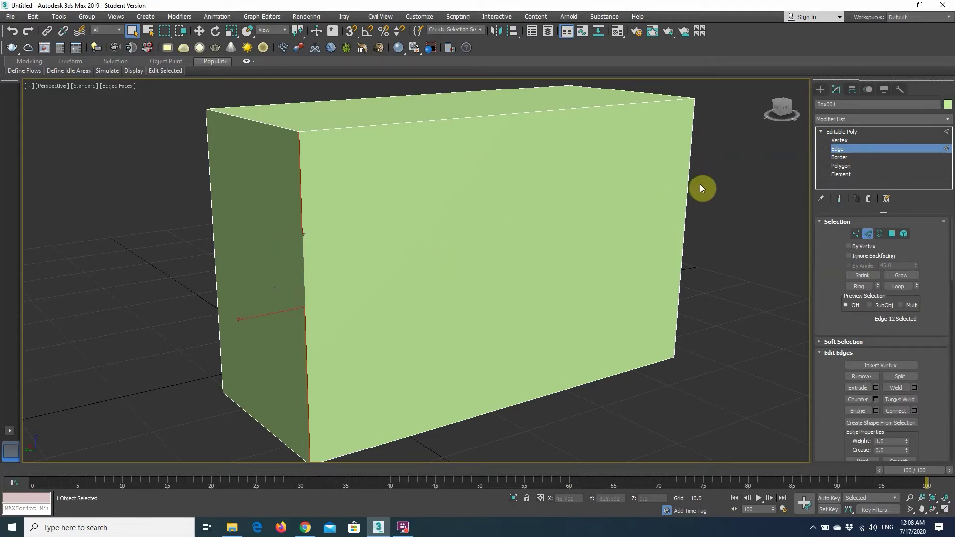
{"action": "left_click", "coordinate": [445, 119]}
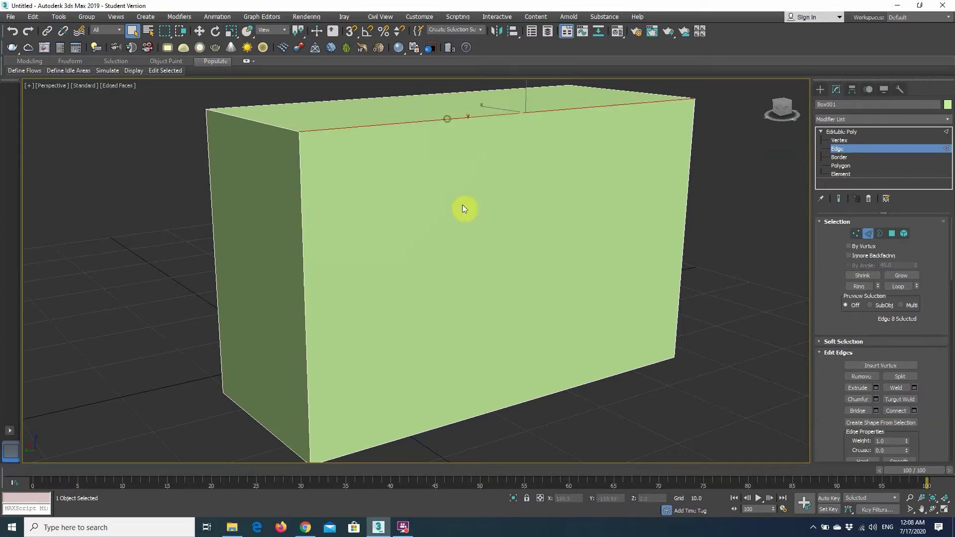
{"action": "left_click", "coordinate": [507, 404], "text": "ctrl"}
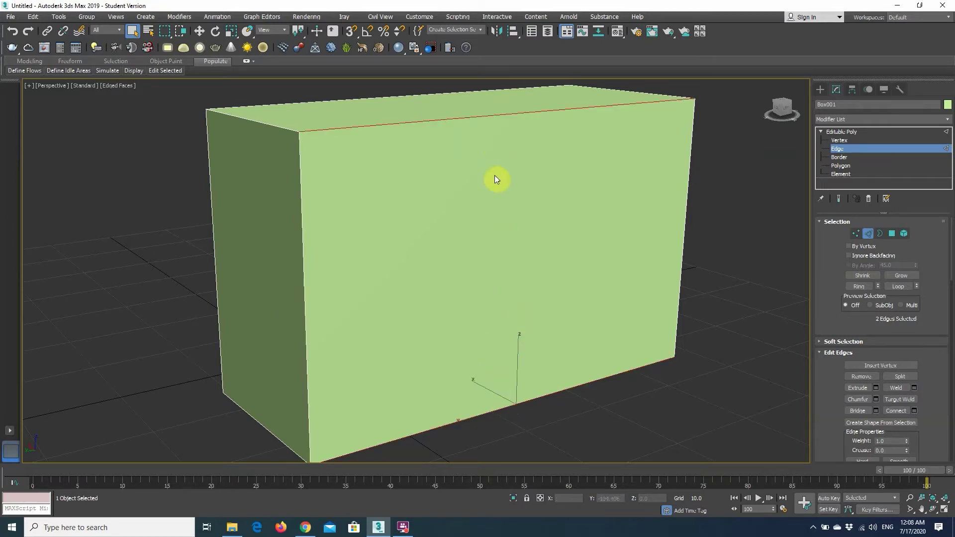
Connect the two vertical edges of the box's long side face with 8 segments and a pinch of -28.
{"action": "left_click", "coordinate": [301, 209]}
{"action": "left_click", "coordinate": [692, 195]}
{"action": "middle_click_drag", "start_coordinate": [611, 268], "coordinate": [604, 268]}
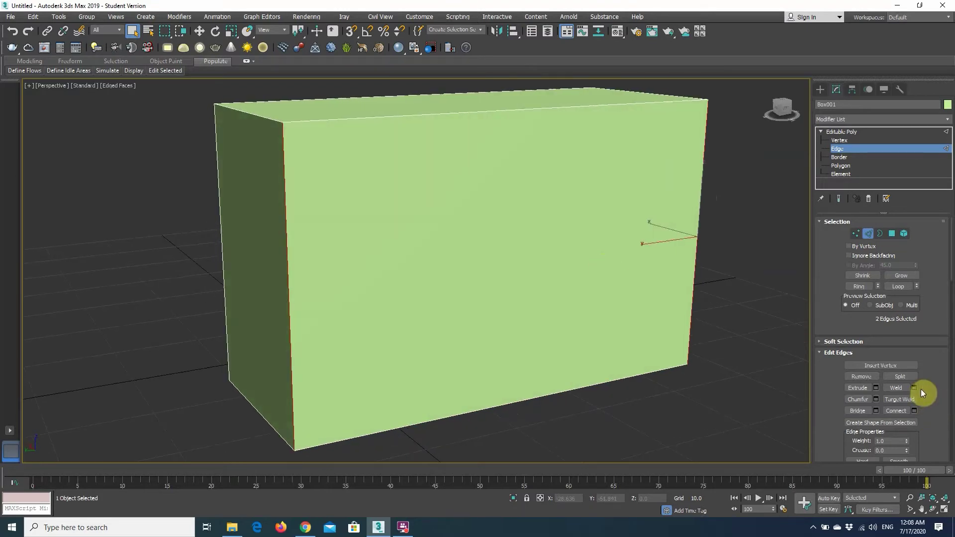
{"action": "scroll", "coordinate": [921, 381], "scroll_direction": "down", "scroll_amount": 2}
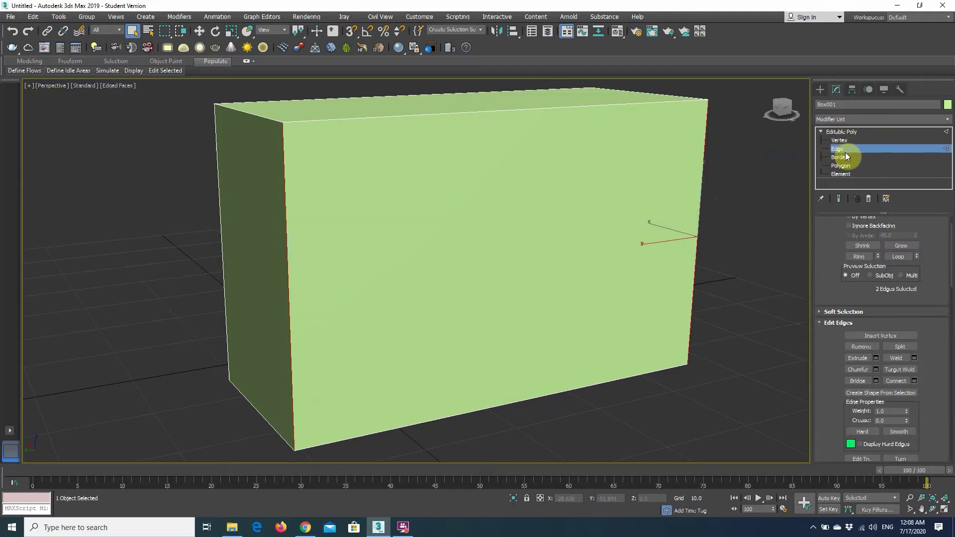
{"action": "left_click", "coordinate": [915, 381]}
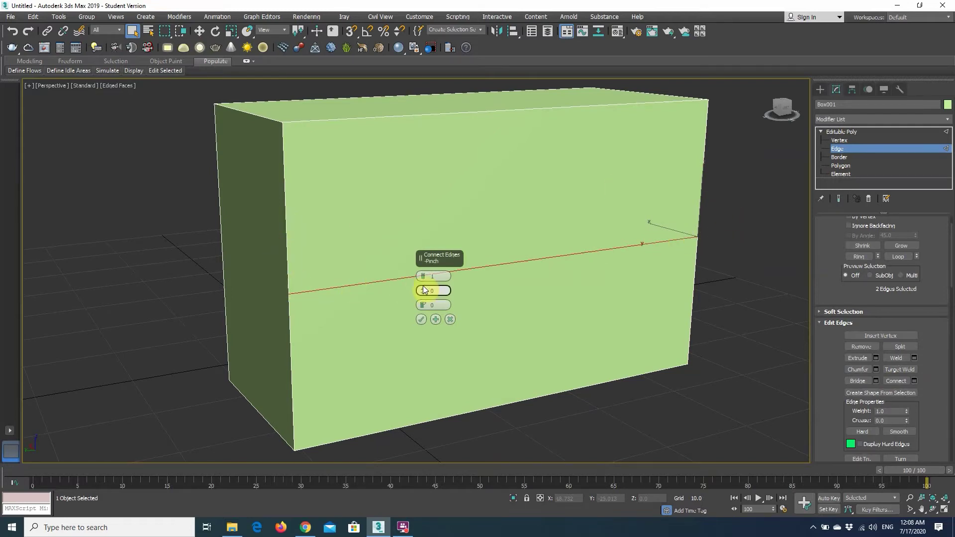
{"action": "left_click_drag", "start_coordinate": [423, 290], "coordinate": [428, 367]}
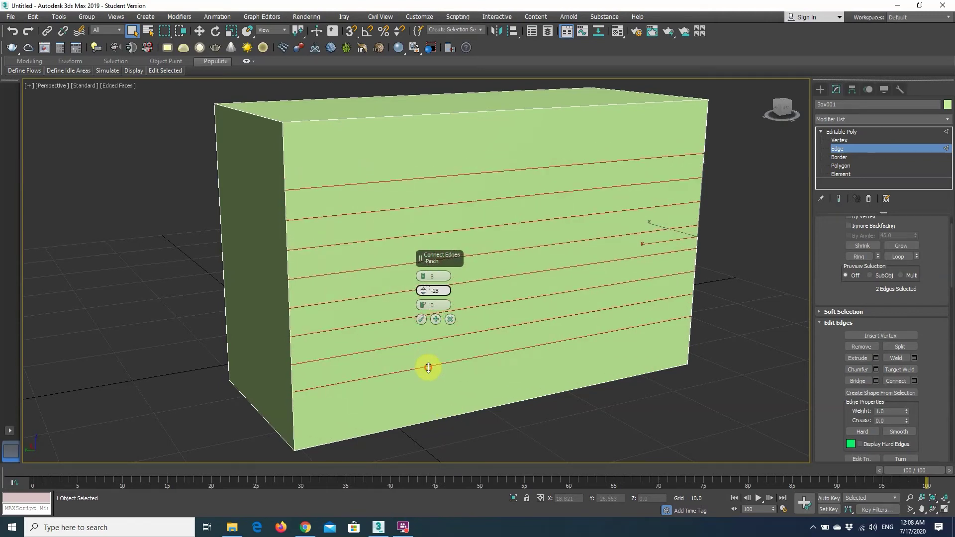
{"action": "left_click", "coordinate": [421, 321]}
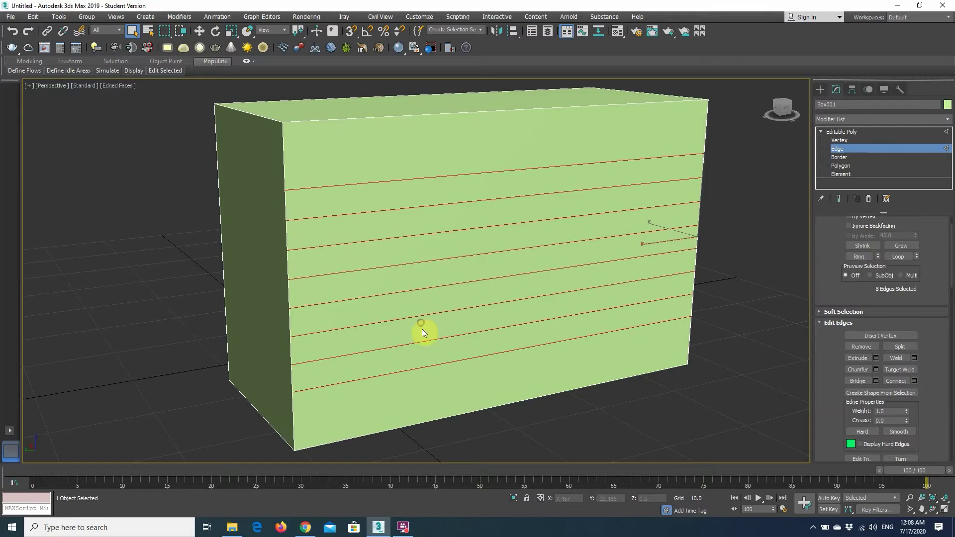
{"action": "left_click", "coordinate": [751, 246]}
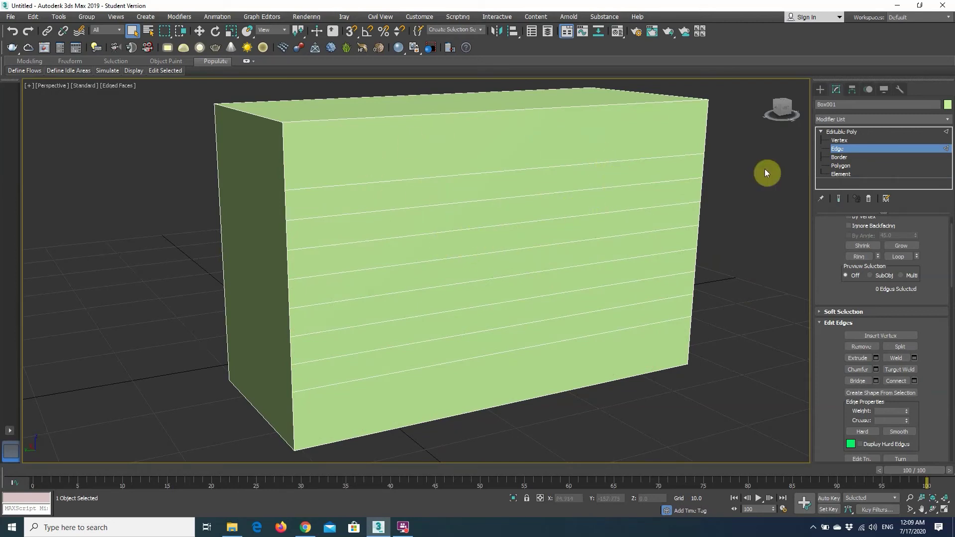
Try to connect the end face's undivided vertical edge with the uppermost segment of its divided corner edge.
{"action": "middle_click_drag", "start_coordinate": [486, 249], "coordinate": [317, 201], "text": "alt"}
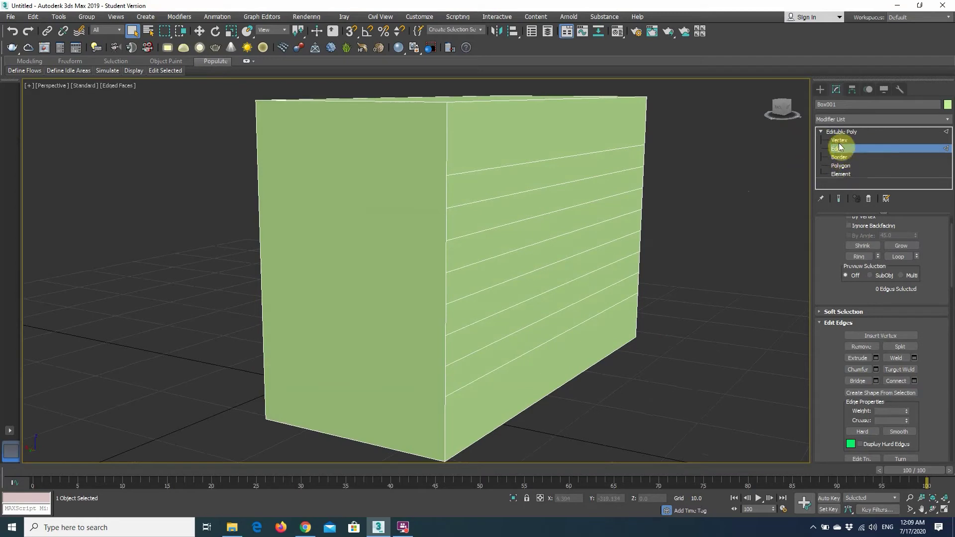
{"action": "left_click", "coordinate": [259, 193]}
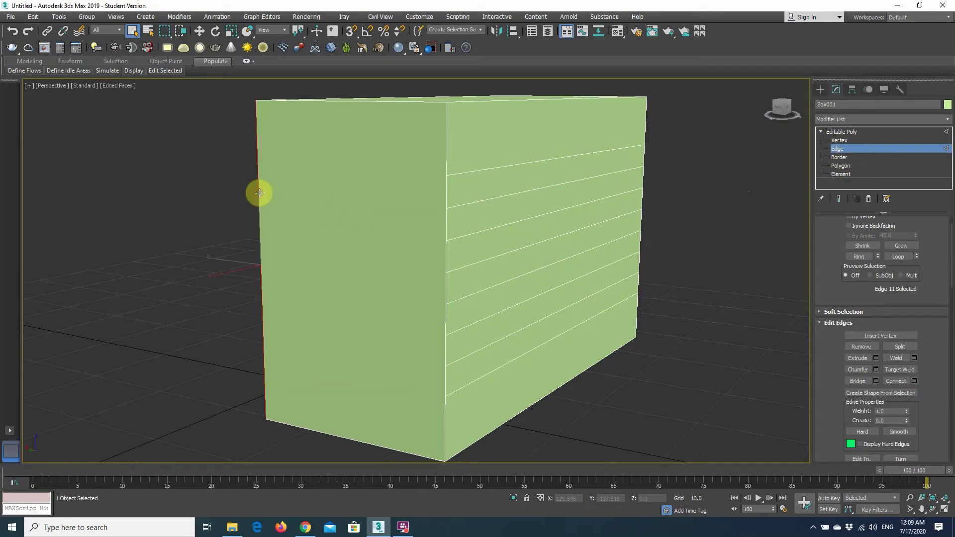
{"action": "left_click", "coordinate": [447, 168], "text": "ctrl"}
{"action": "left_click", "coordinate": [446, 224]}
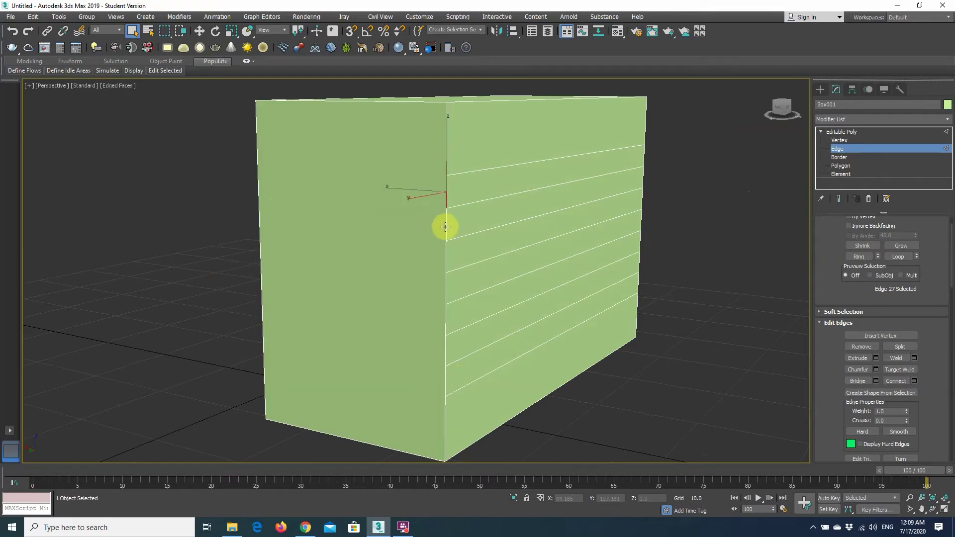
{"action": "left_click", "coordinate": [445, 255]}
{"action": "left_click", "coordinate": [445, 288]}
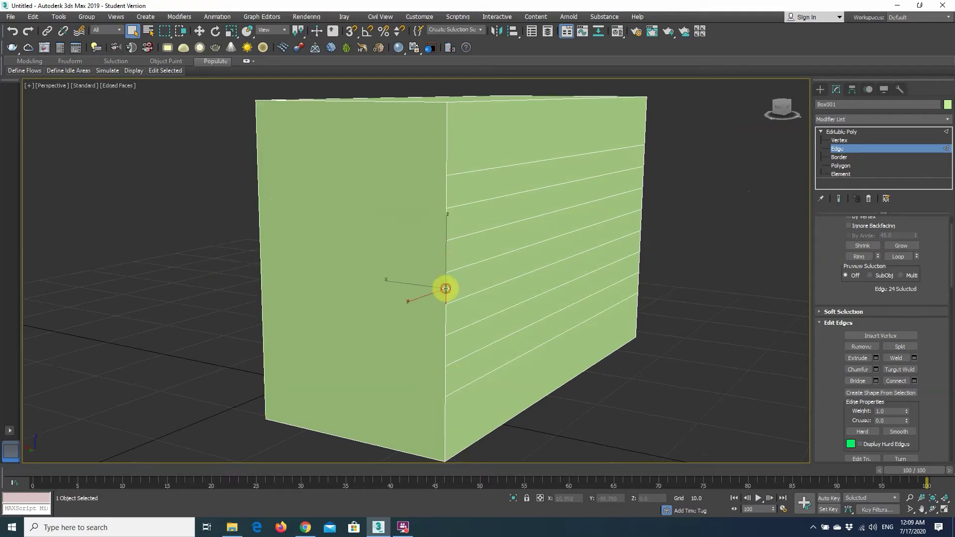
{"action": "left_click", "coordinate": [258, 172]}
{"action": "left_click", "coordinate": [447, 160], "text": "ctrl"}
{"action": "left_click", "coordinate": [916, 381]}
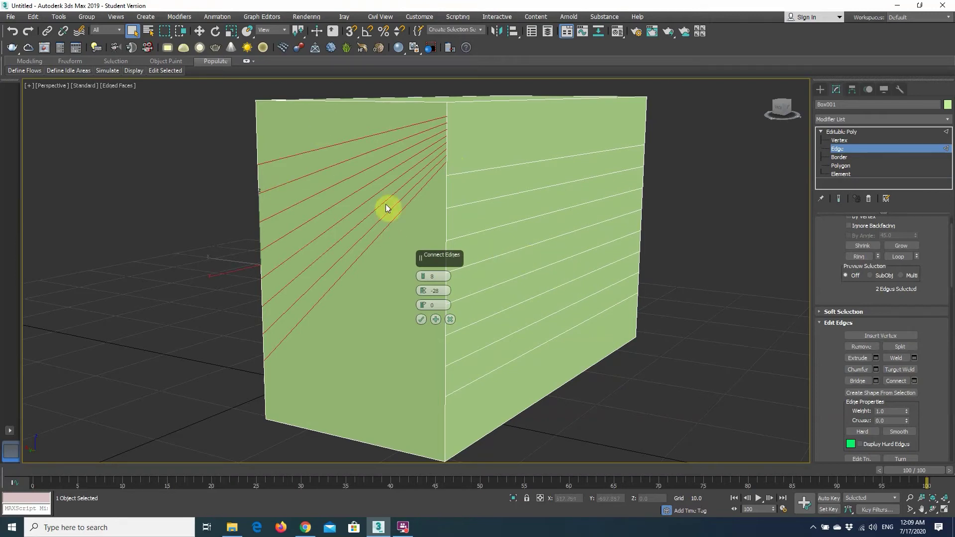
{"action": "left_click", "coordinate": [450, 319]}
Show the box's vertices and examine the division points along the shared corner edge.
{"action": "middle_click_drag", "start_coordinate": [319, 297], "coordinate": [345, 286], "text": "alt"}
{"action": "left_click", "coordinate": [853, 139]}
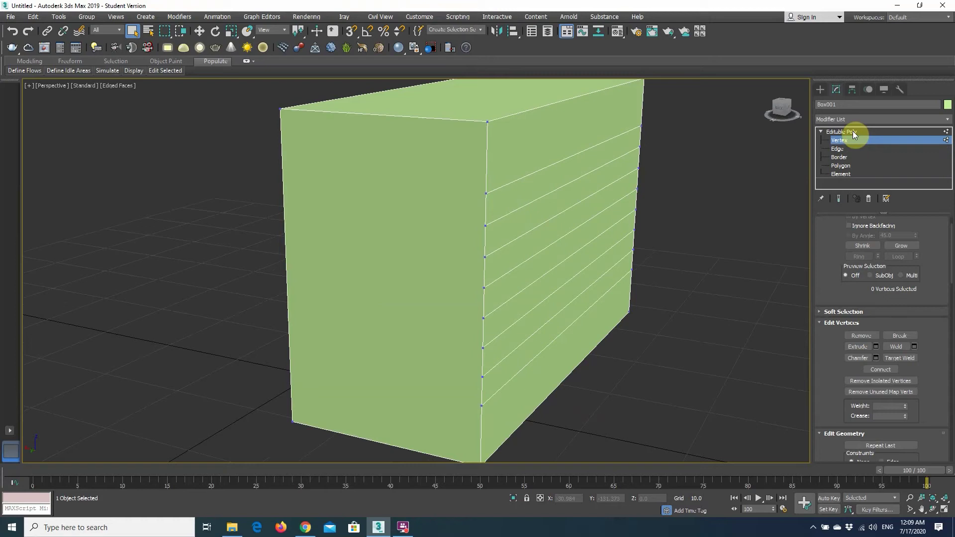
{"action": "middle_click_drag", "start_coordinate": [528, 266], "coordinate": [508, 248], "text": "alt"}
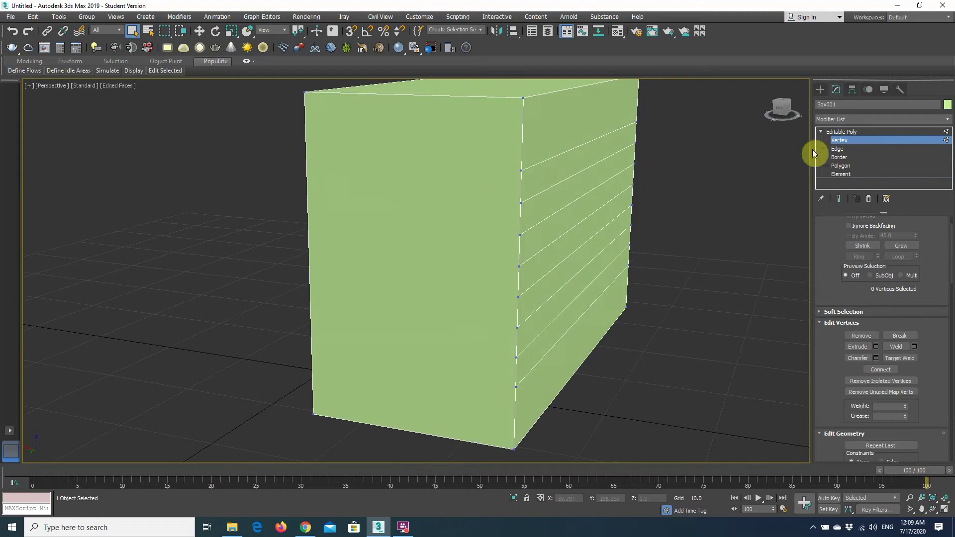
Start a cut at edge level from the uppermost division point of the corner edge, heading across the end face.
{"action": "left_click", "coordinate": [838, 148]}
{"action": "scroll", "coordinate": [925, 358], "scroll_direction": "down", "scroll_amount": 3}
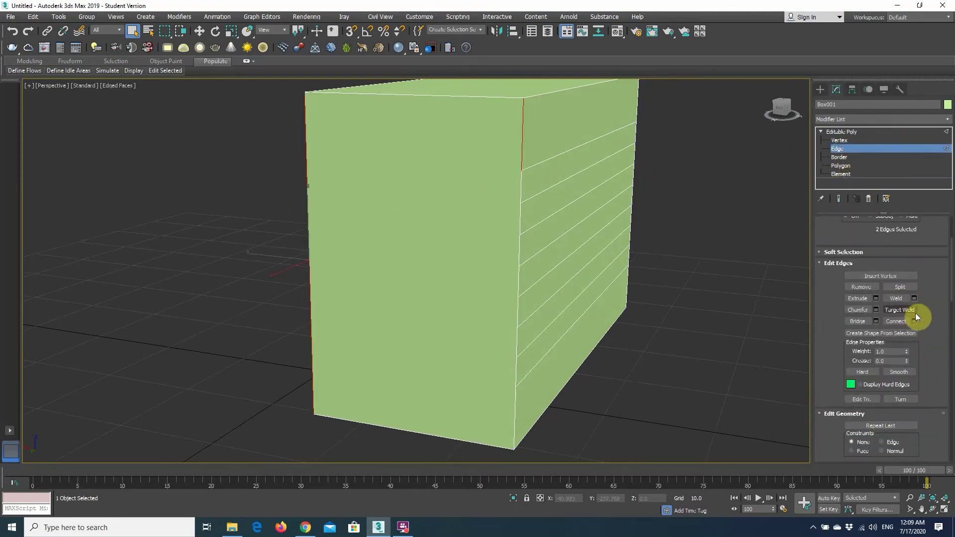
{"action": "scroll", "coordinate": [921, 321], "scroll_direction": "down", "scroll_amount": 3}
{"action": "scroll", "coordinate": [923, 341], "scroll_direction": "down", "scroll_amount": 1}
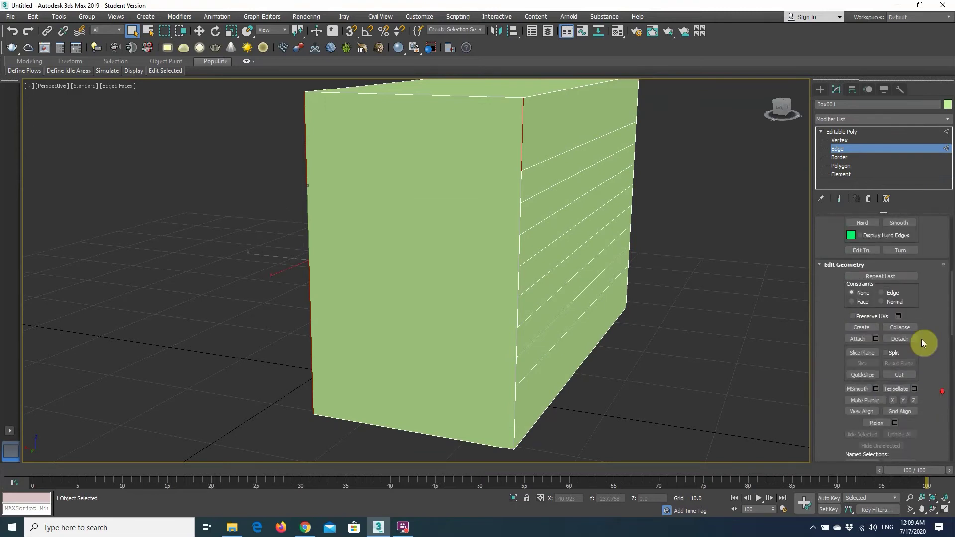
{"action": "left_click", "coordinate": [910, 375]}
{"action": "middle_click_drag", "start_coordinate": [484, 181], "coordinate": [492, 180], "text": "alt"}
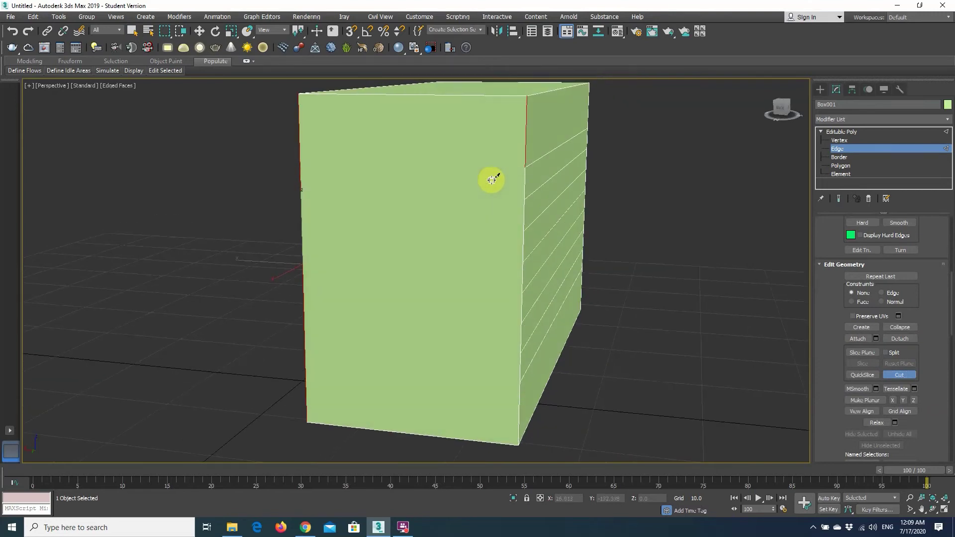
{"action": "left_click", "coordinate": [525, 166]}
{"action": "left_click", "coordinate": [388, 216]}
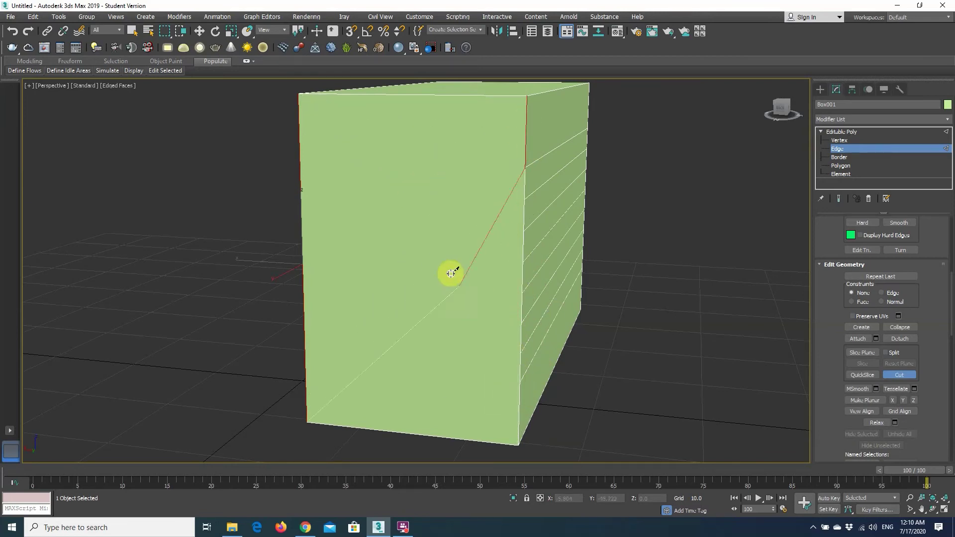
Complete the cut roughly horizontally across the end face to its opposite vertical edge, working in the Back view.
{"action": "middle_click_drag", "start_coordinate": [334, 187], "coordinate": [348, 187], "text": "alt"}
{"action": "key", "text": "l"}
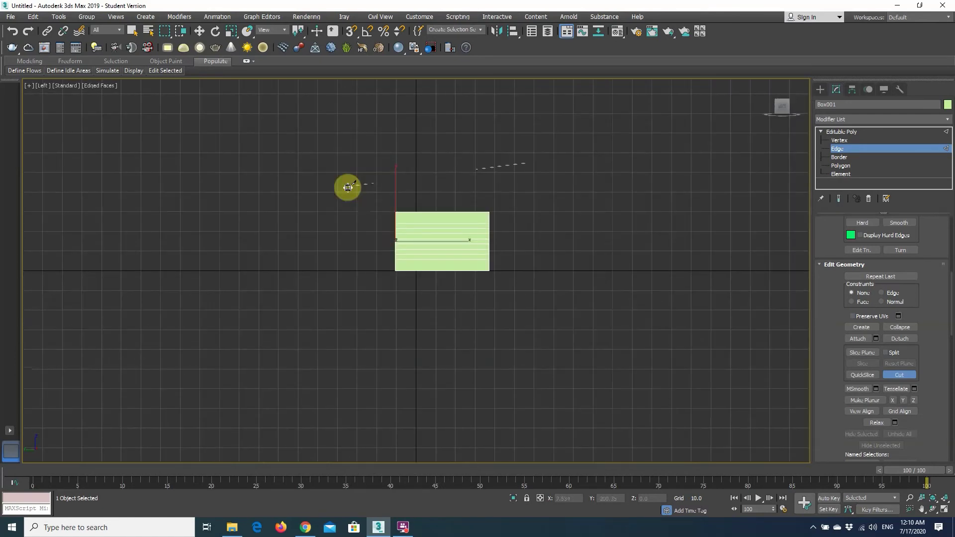
{"action": "scroll", "coordinate": [401, 221], "scroll_direction": "up", "scroll_amount": 5}
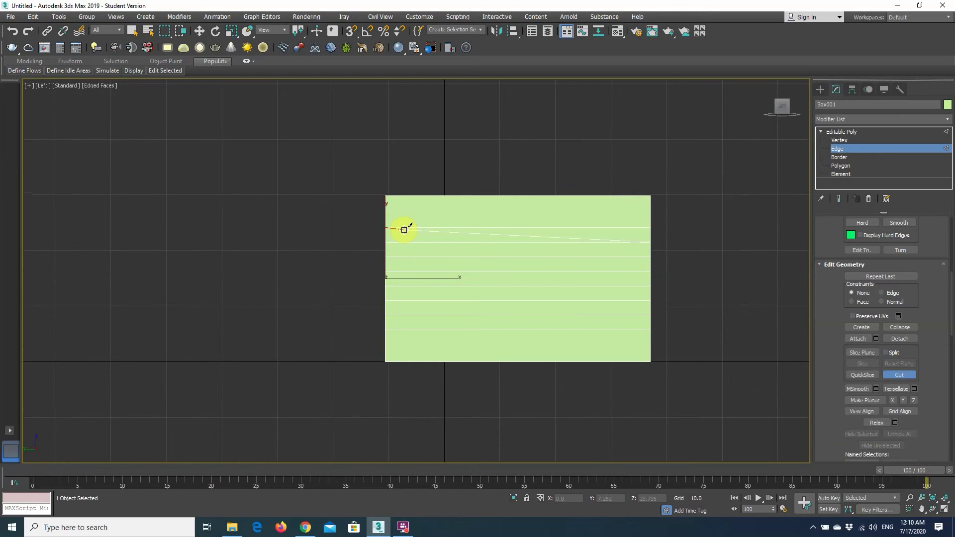
{"action": "key", "text": "f"}
{"action": "scroll", "coordinate": [359, 258], "scroll_direction": "down", "scroll_amount": 2}
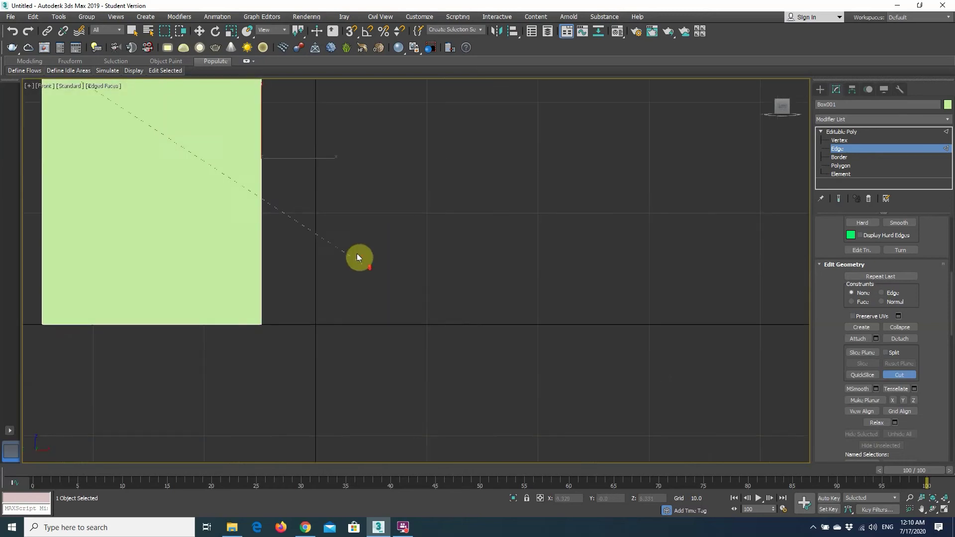
{"action": "scroll", "coordinate": [197, 192], "scroll_direction": "down", "scroll_amount": 2}
{"action": "scroll", "coordinate": [103, 99], "scroll_direction": "up", "scroll_amount": 2}
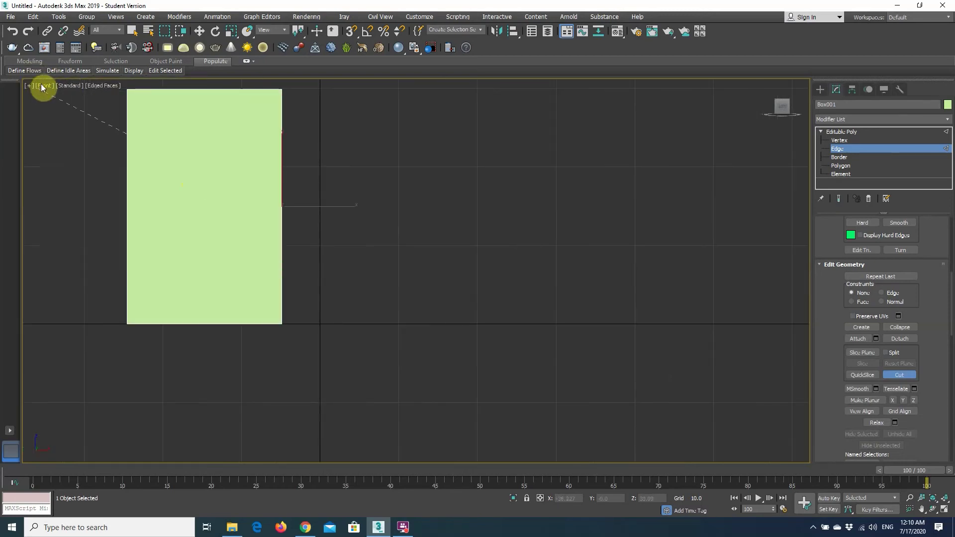
{"action": "left_click", "coordinate": [44, 85]}
{"action": "left_click", "coordinate": [80, 176]}
{"action": "middle_click_drag", "start_coordinate": [510, 154], "coordinate": [320, 205]}
{"action": "scroll", "coordinate": [416, 197], "scroll_direction": "up", "scroll_amount": 5}
{"action": "scroll", "coordinate": [408, 196], "scroll_direction": "down", "scroll_amount": 2}
{"action": "left_click", "coordinate": [313, 187]}
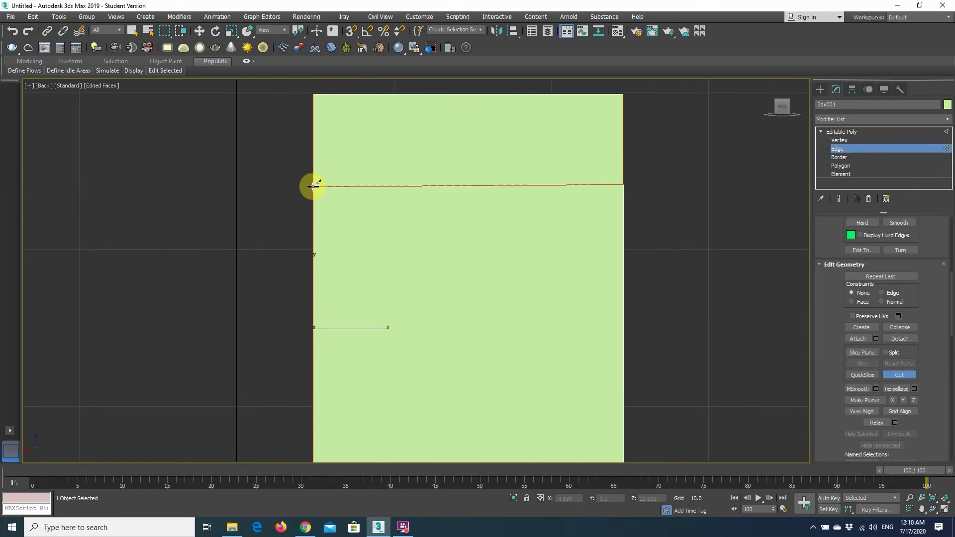
{"action": "left_click", "coordinate": [314, 185]}
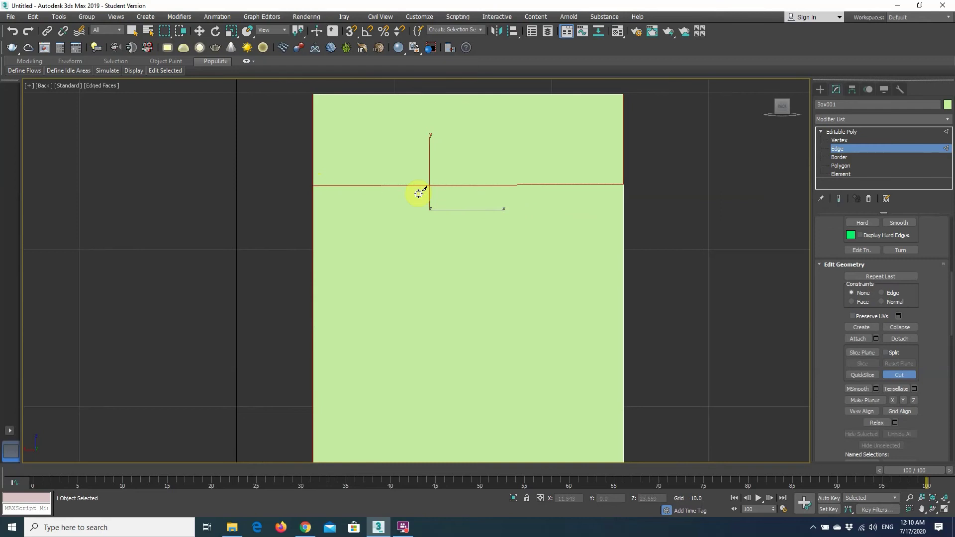
Return to the Perspective view and leave edge editing for the whole object with the Move tool active.
{"action": "middle_click_drag", "start_coordinate": [537, 213], "coordinate": [522, 199], "text": "alt"}
{"action": "key", "text": "p"}
{"action": "scroll", "coordinate": [492, 211], "scroll_direction": "down", "scroll_amount": 4}
{"action": "left_click", "coordinate": [878, 132]}
{"action": "key", "text": "w"}
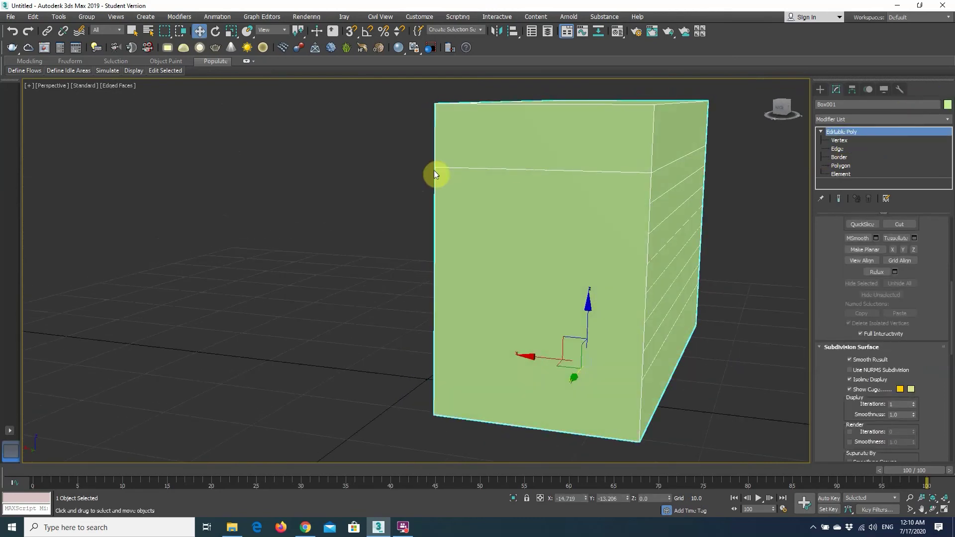
Examine the cut on the end face and how it meets the side face's horizontal divisions.
{"action": "middle_click_drag", "start_coordinate": [572, 173], "coordinate": [552, 192], "text": "alt"}
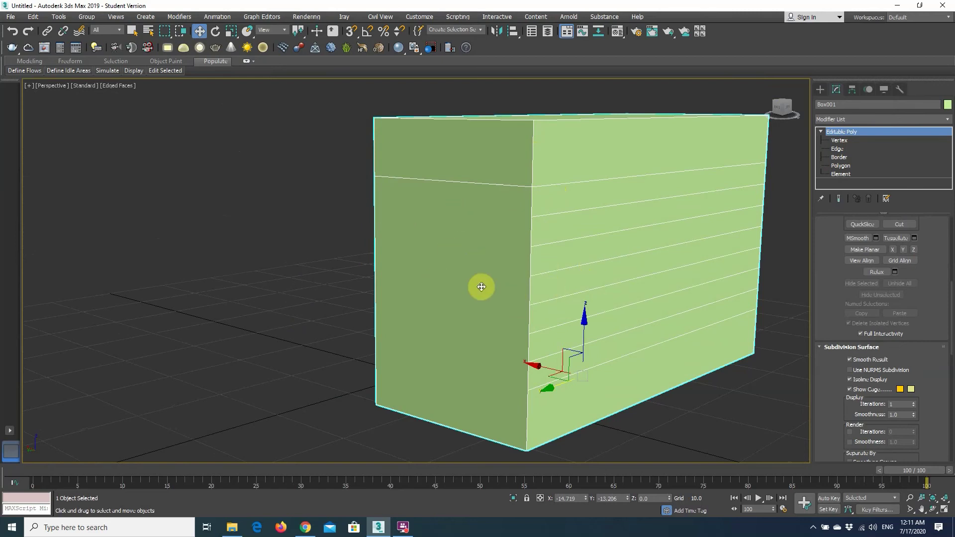
{"action": "scroll", "coordinate": [513, 284], "scroll_direction": "up", "scroll_amount": 2}
{"action": "middle_click_drag", "start_coordinate": [514, 284], "coordinate": [547, 254], "text": "alt"}
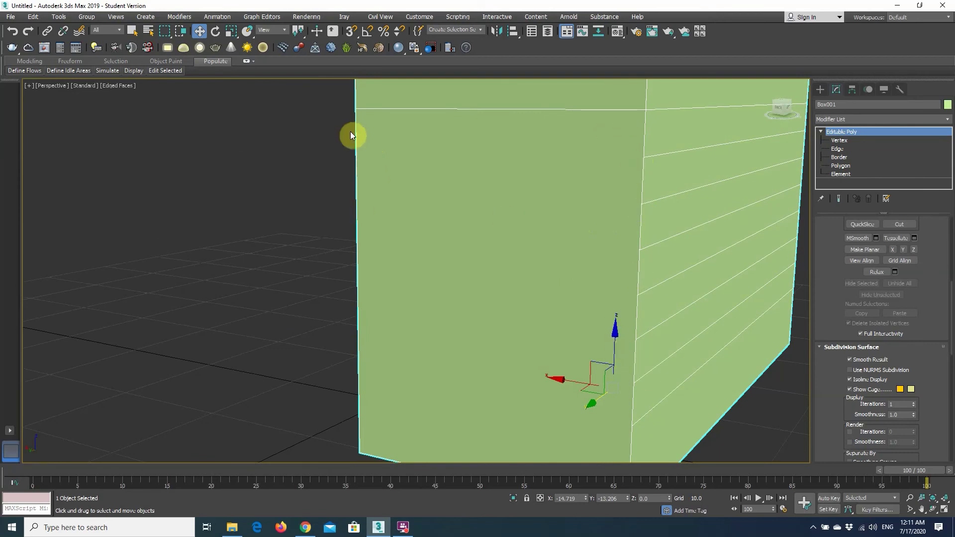
{"action": "scroll", "coordinate": [509, 269], "scroll_direction": "down", "scroll_amount": 2}
{"action": "middle_click_drag", "start_coordinate": [518, 264], "coordinate": [487, 258]}
{"action": "middle_click_drag", "start_coordinate": [560, 217], "coordinate": [479, 255]}
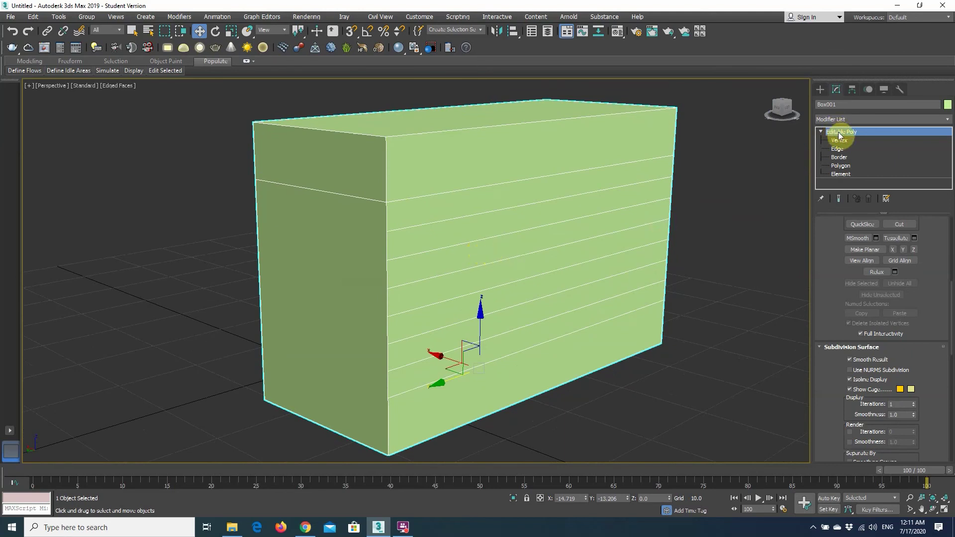
{"action": "left_click", "coordinate": [714, 179]}
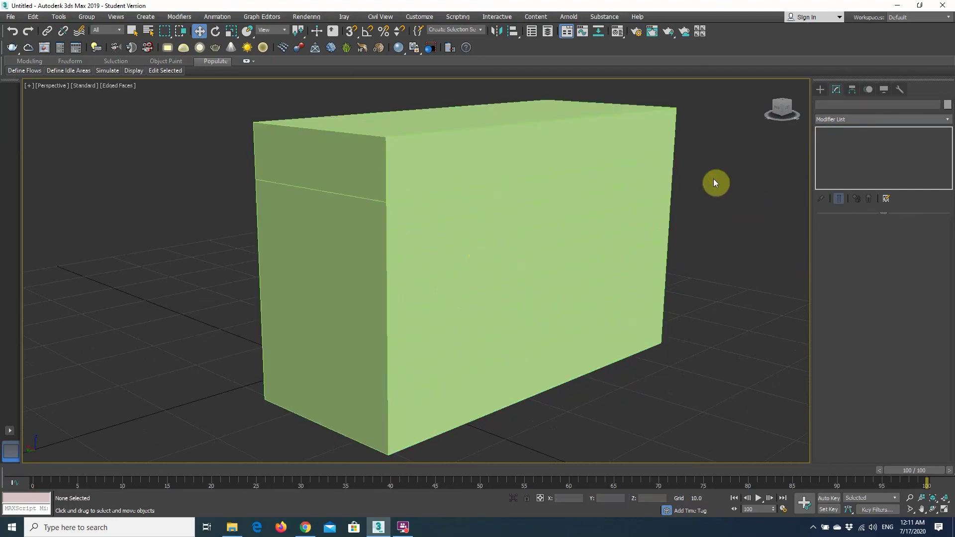
{"action": "left_click", "coordinate": [343, 209]}
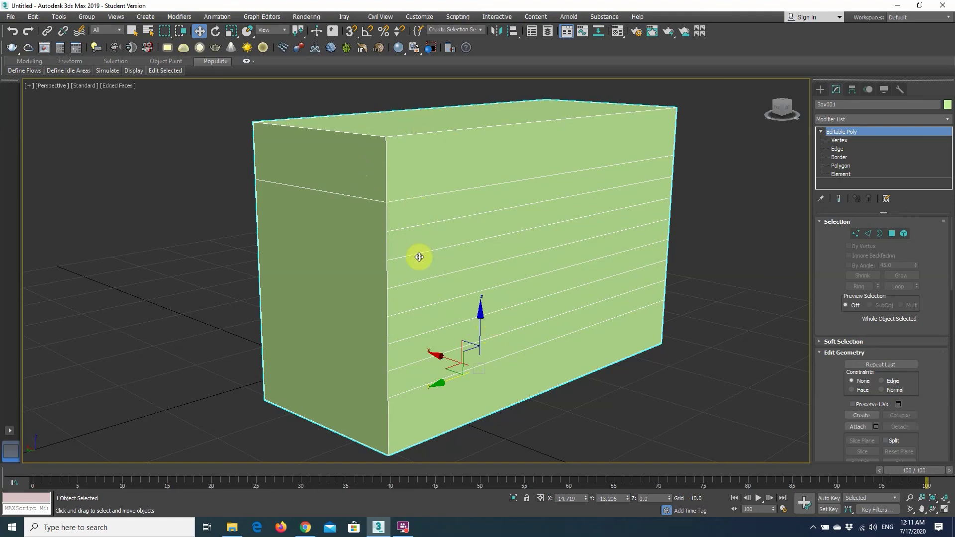
{"action": "scroll", "coordinate": [356, 234], "scroll_direction": "up", "scroll_amount": 2}
{"action": "scroll", "coordinate": [324, 239], "scroll_direction": "up", "scroll_amount": 2}
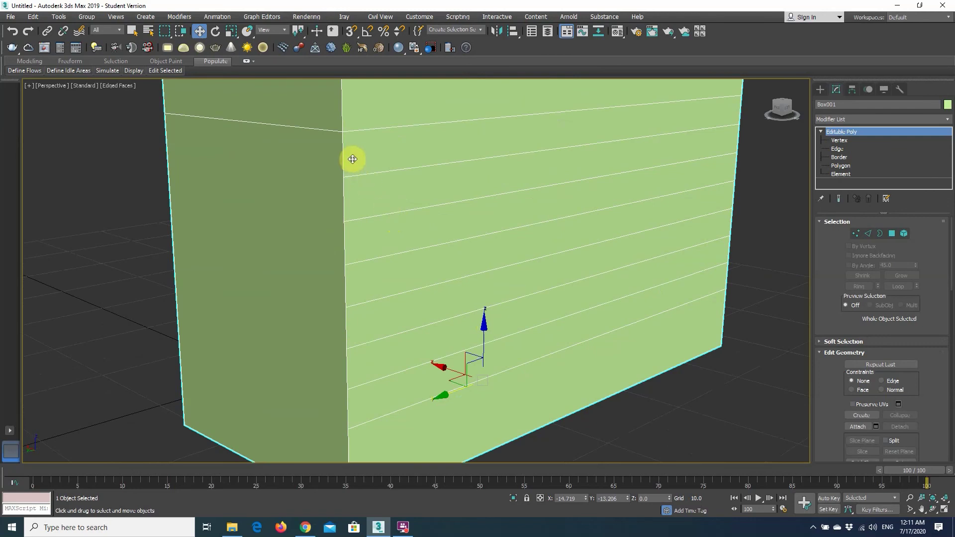